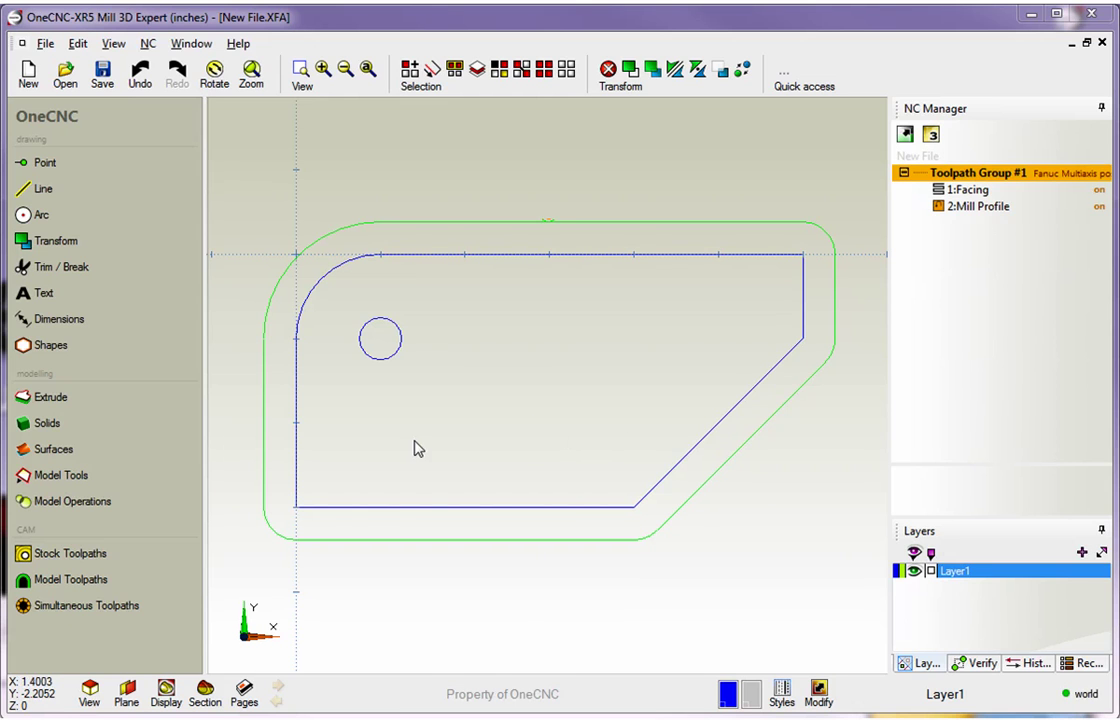
# Step: Show the Stock Toolpaths options, including pocketing, detailing, holes and engraving tools
pyautogui.click(70, 556)
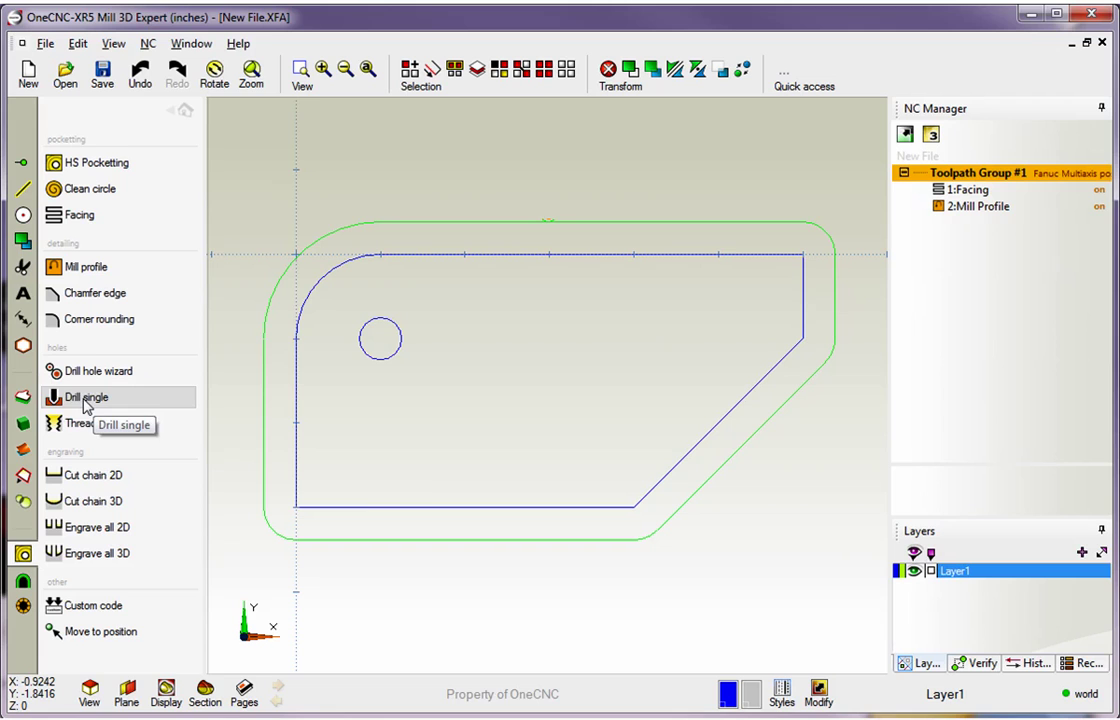
# Step: Start a Drill single operation at the circular hole's arc centre to reach tool selection
pyautogui.click(86, 400)
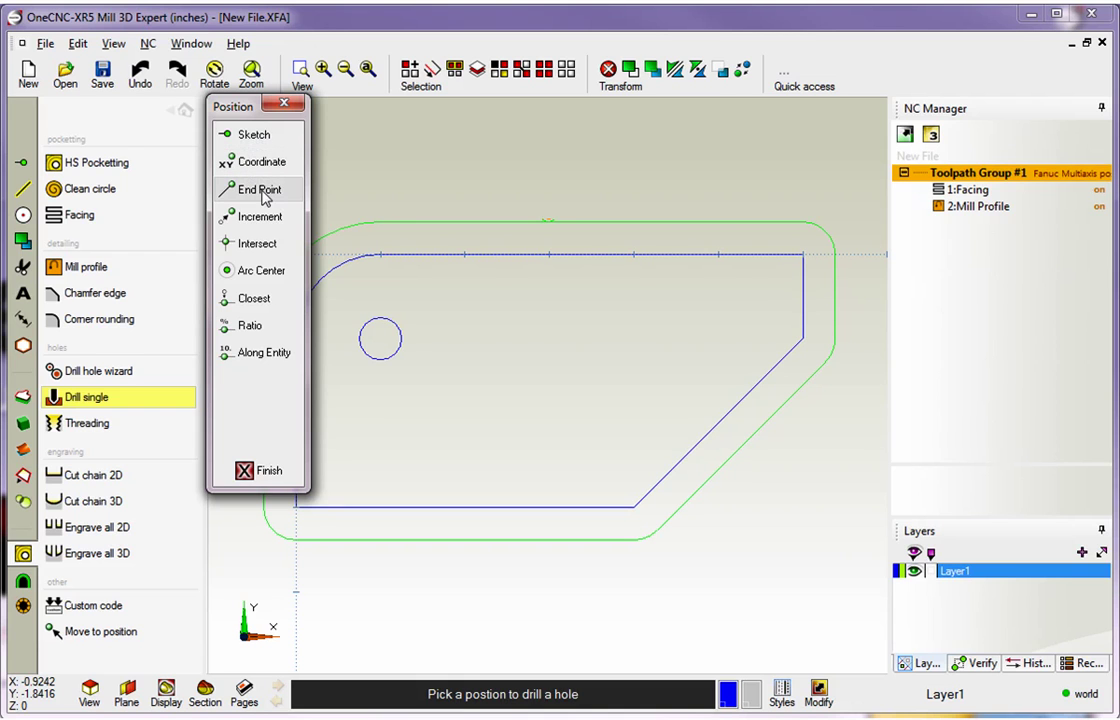
pyautogui.click(258, 280)
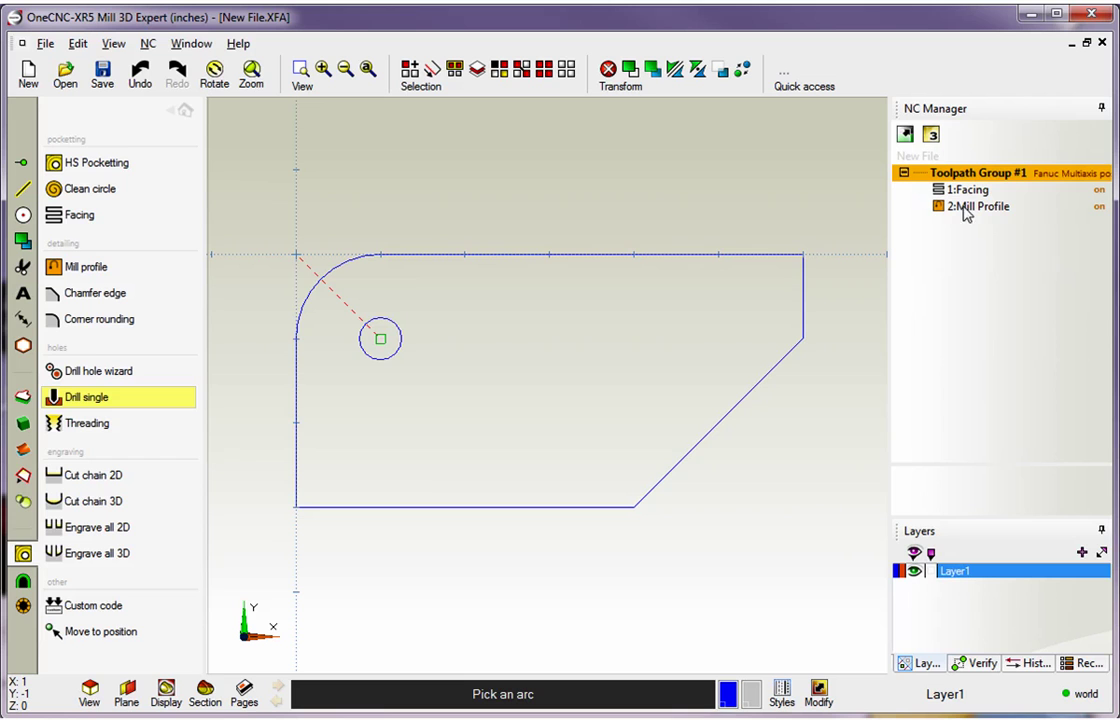
pyautogui.rightClick(484, 205)
pyautogui.click(252, 470)
pyautogui.moveTo(402, 30); pyautogui.dragTo(194, 17)
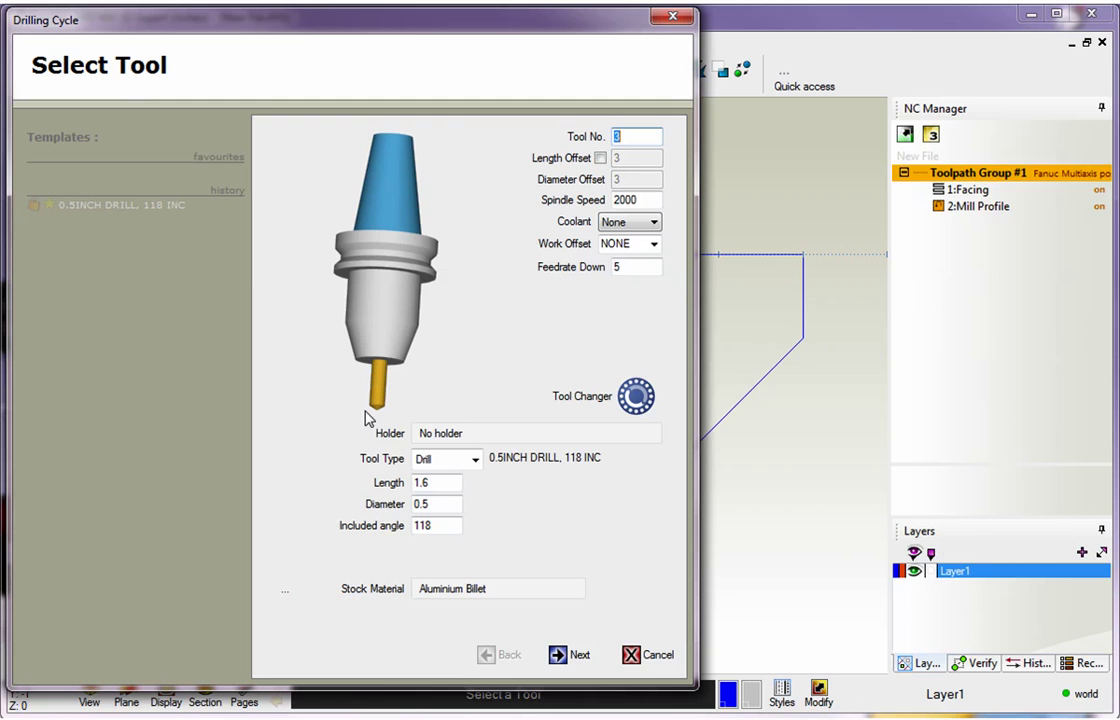
# Step: Change the 0.5INCH DRILL length from 1.6 to 1.5 and continue to the Clearances page
pyautogui.click(407, 482)
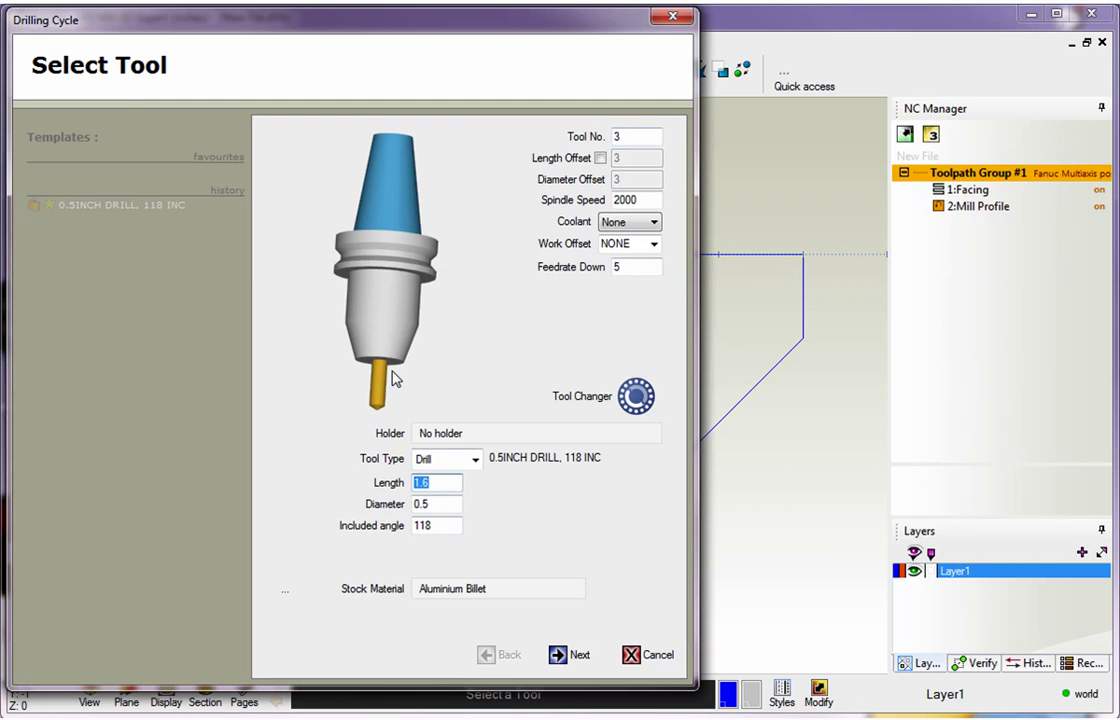
pyautogui.write('1')
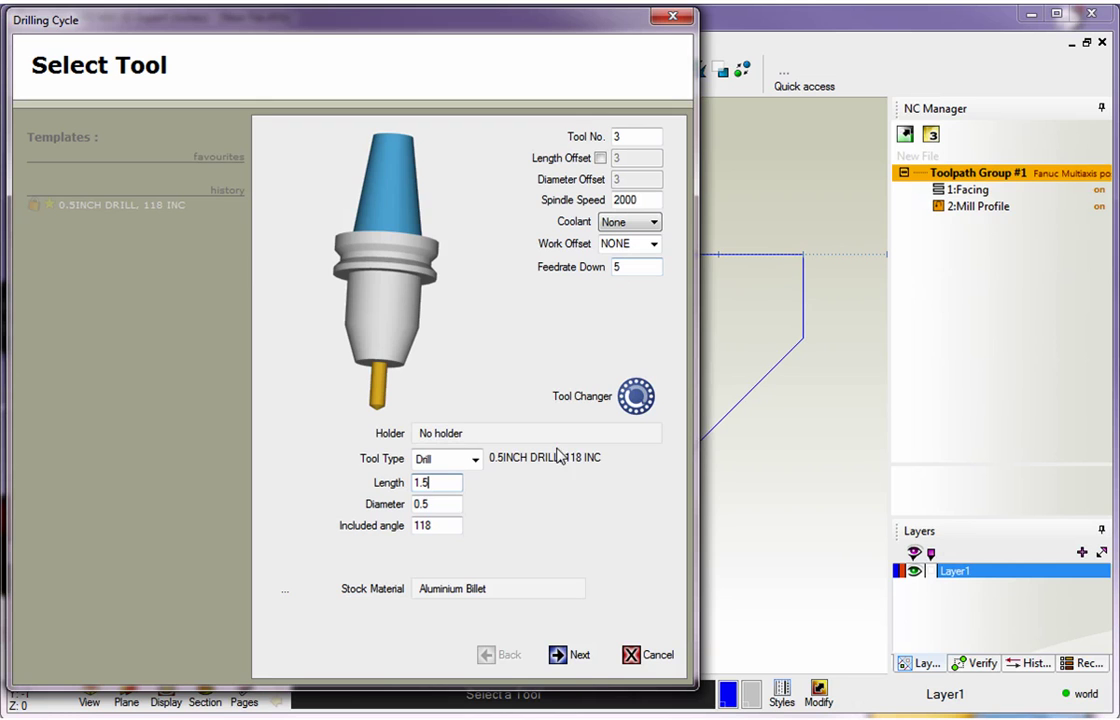
pyautogui.click(557, 656)
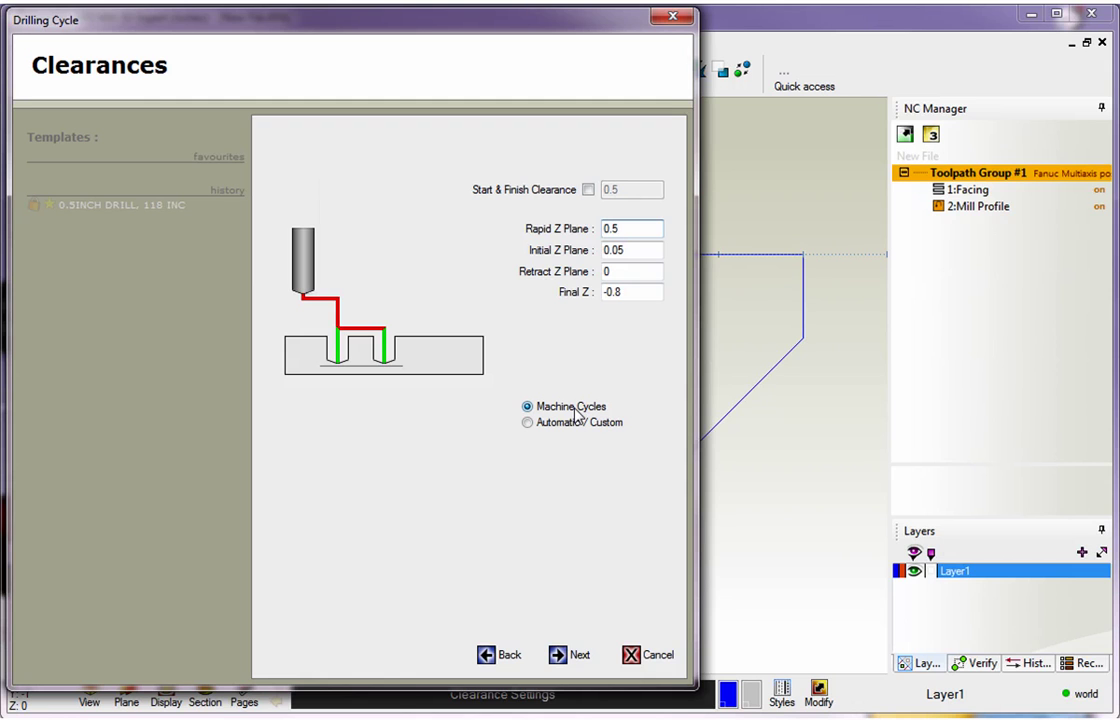
# Step: Select Automatic / Custom instead of Machine Cycles on the Clearances page
pyautogui.click(527, 426)
pyautogui.click(556, 656)
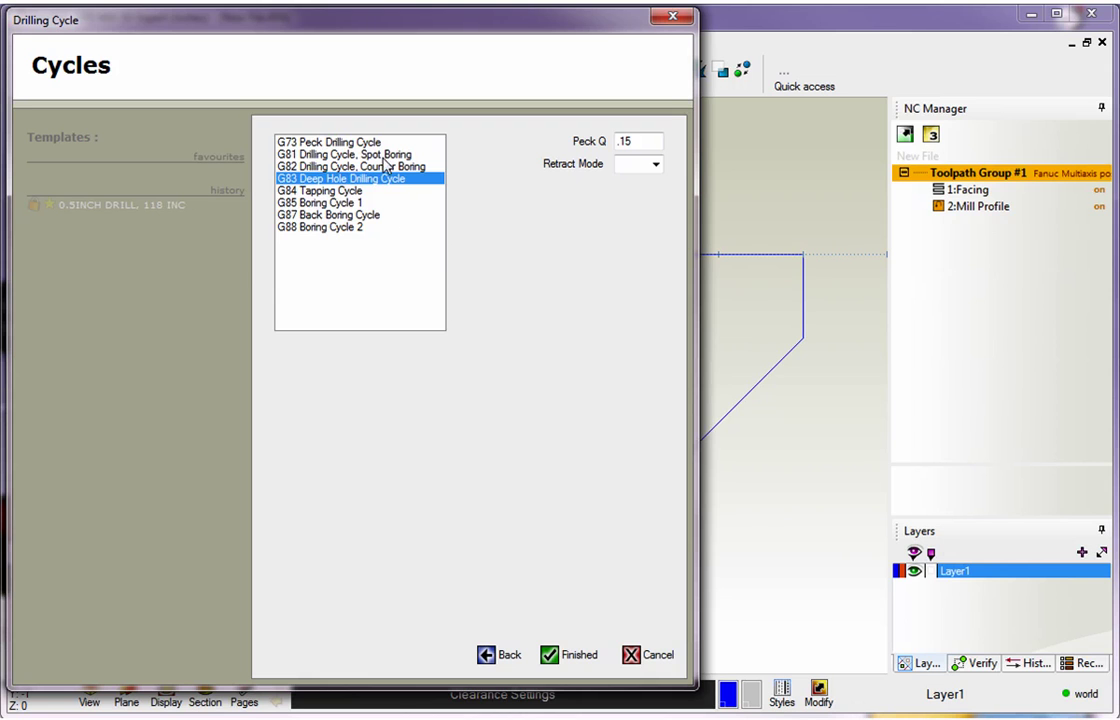
pyautogui.click(485, 655)
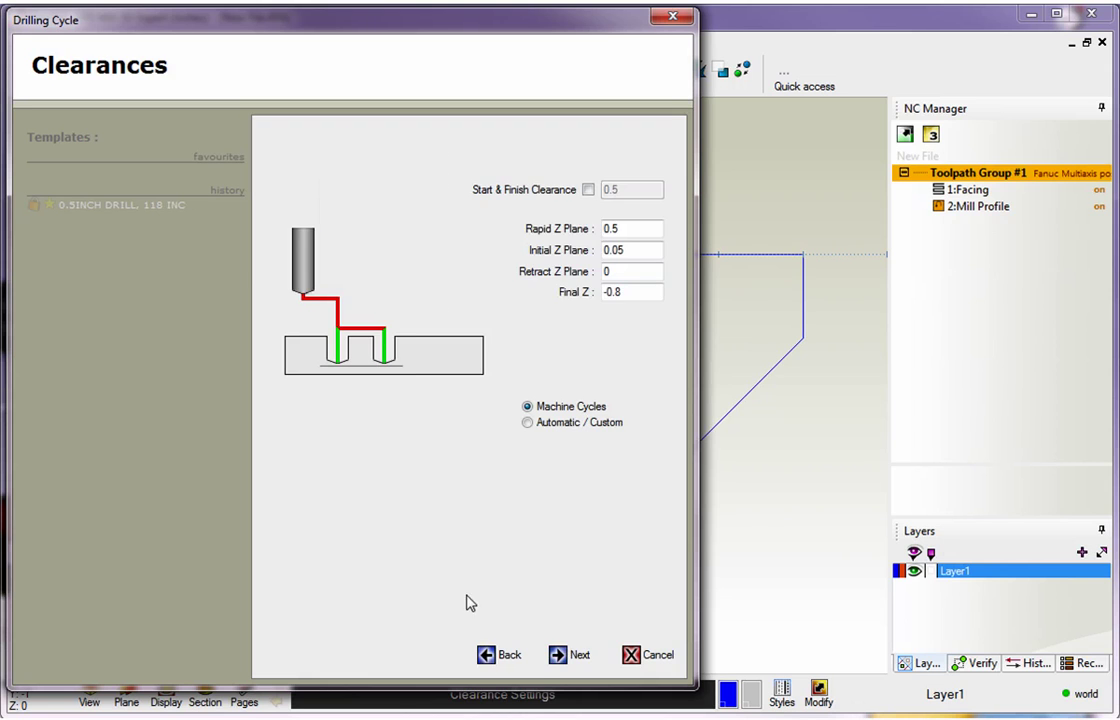
pyautogui.click(527, 423)
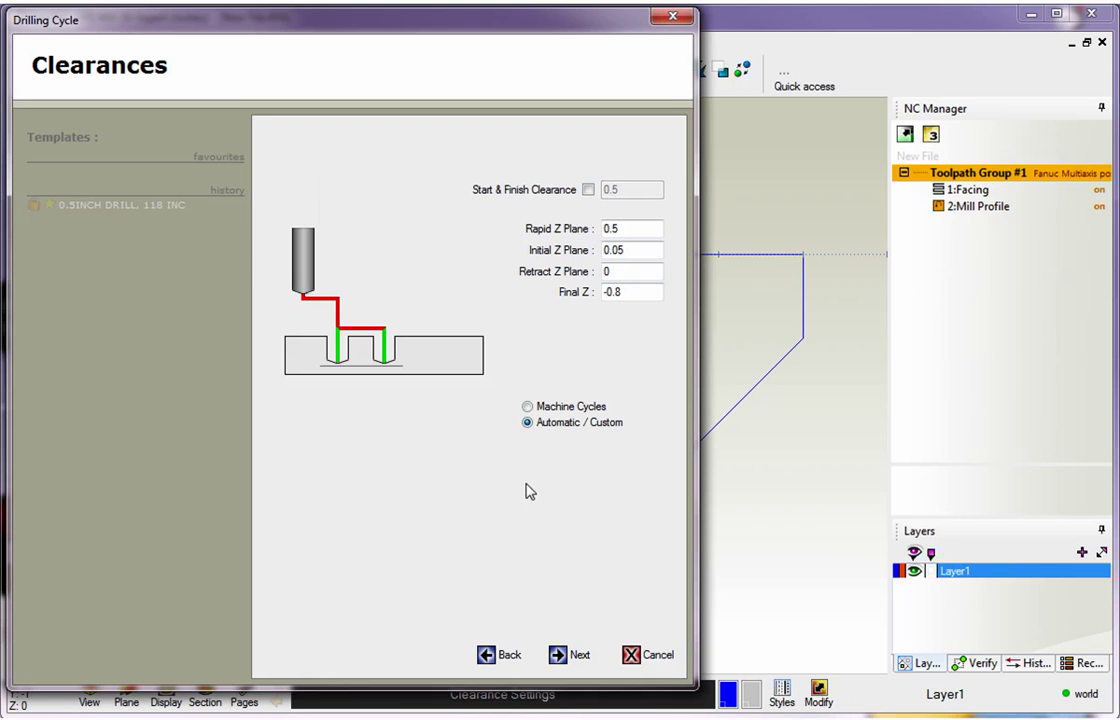
pyautogui.click(556, 656)
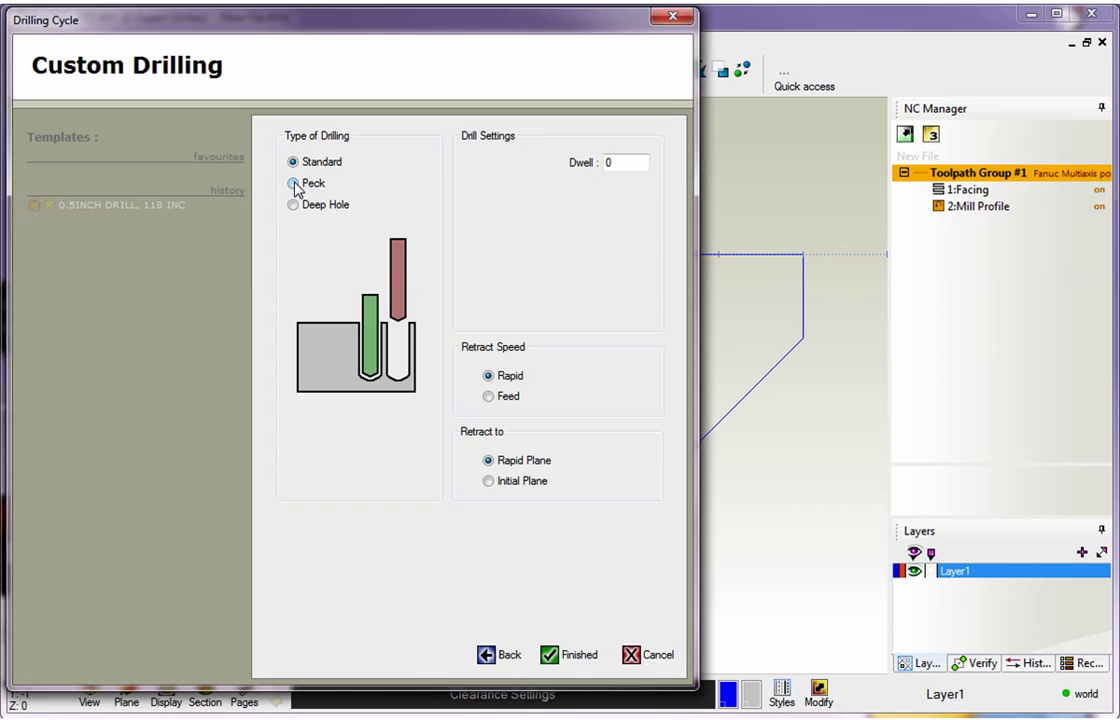
pyautogui.click(487, 656)
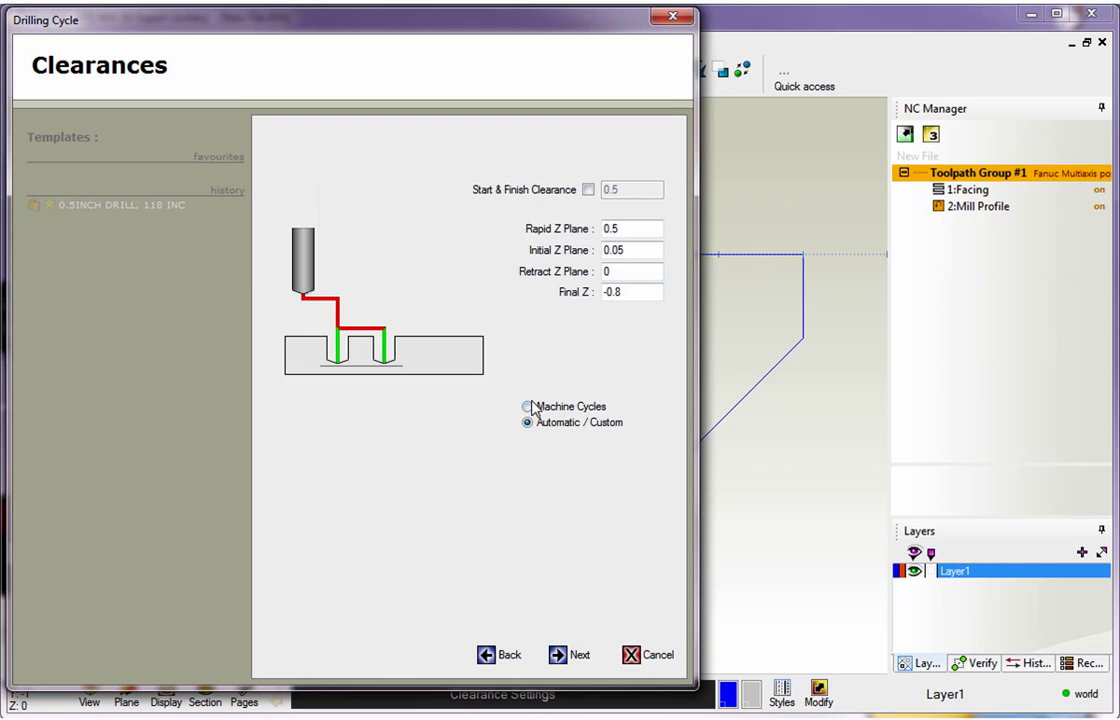
# Step: Use Machine Cycles with G83 Deep Hole Drilling and Retract Mode NONE, then finish as 3:Cycle
pyautogui.click(528, 408)
pyautogui.click(557, 655)
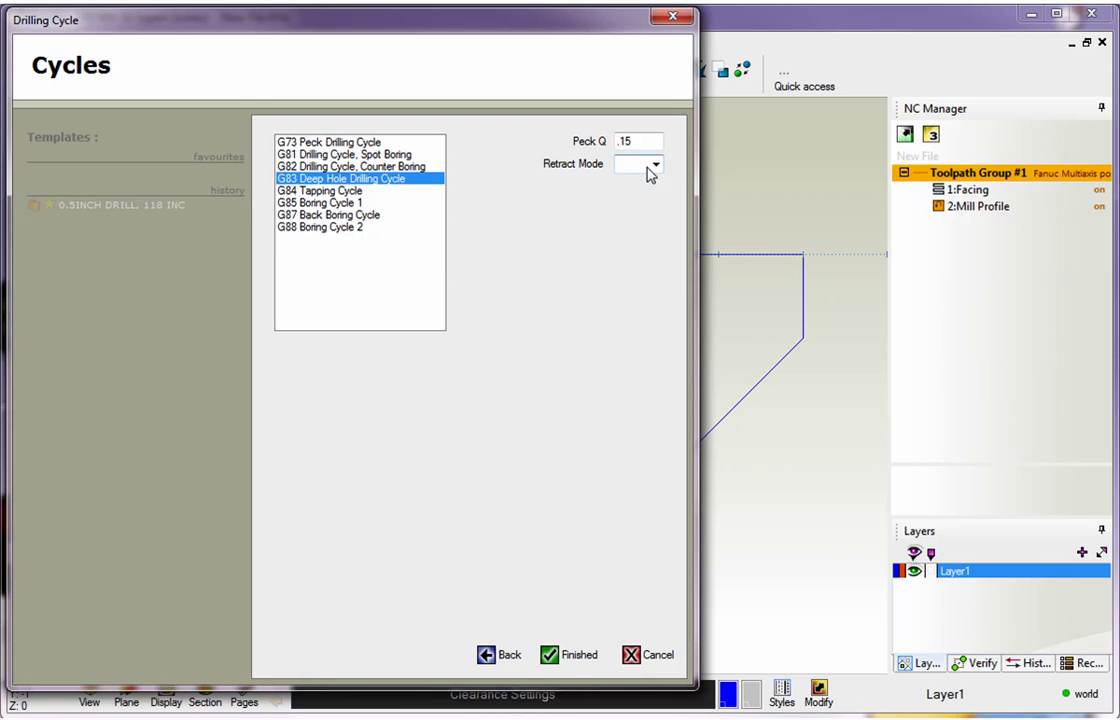
pyautogui.click(656, 165)
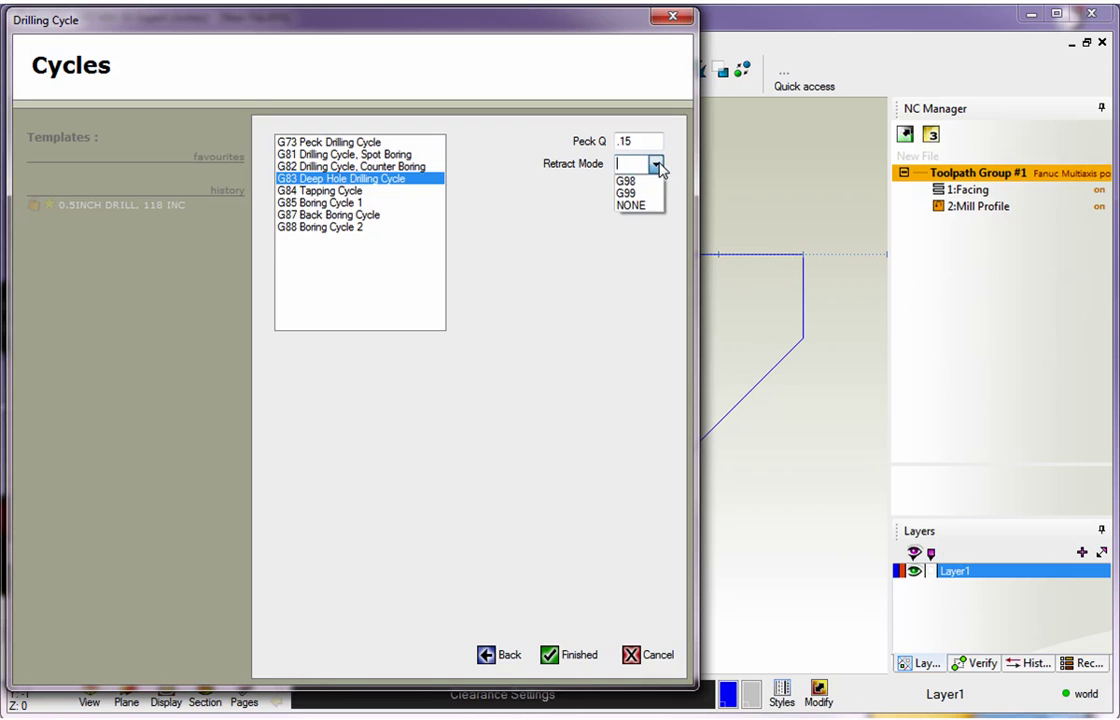
pyautogui.click(632, 206)
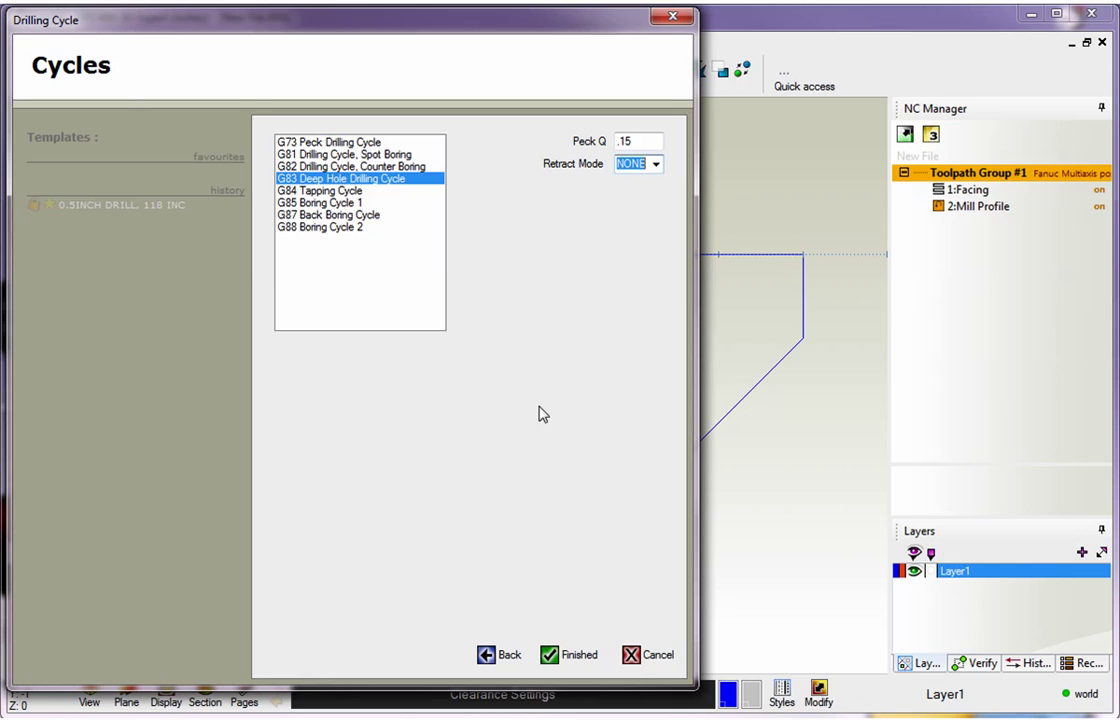
pyautogui.click(549, 660)
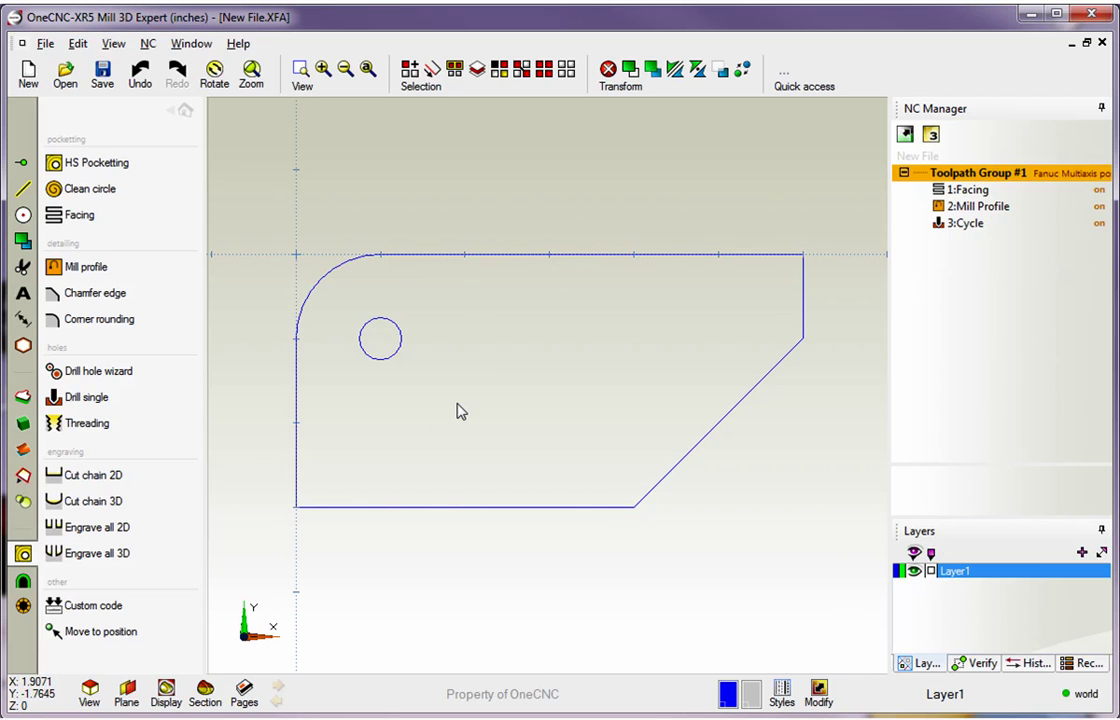
# Step: Go back to the main tool categories and display the 1:Facing and 2:Mill Profile toolpaths
pyautogui.click(188, 113)
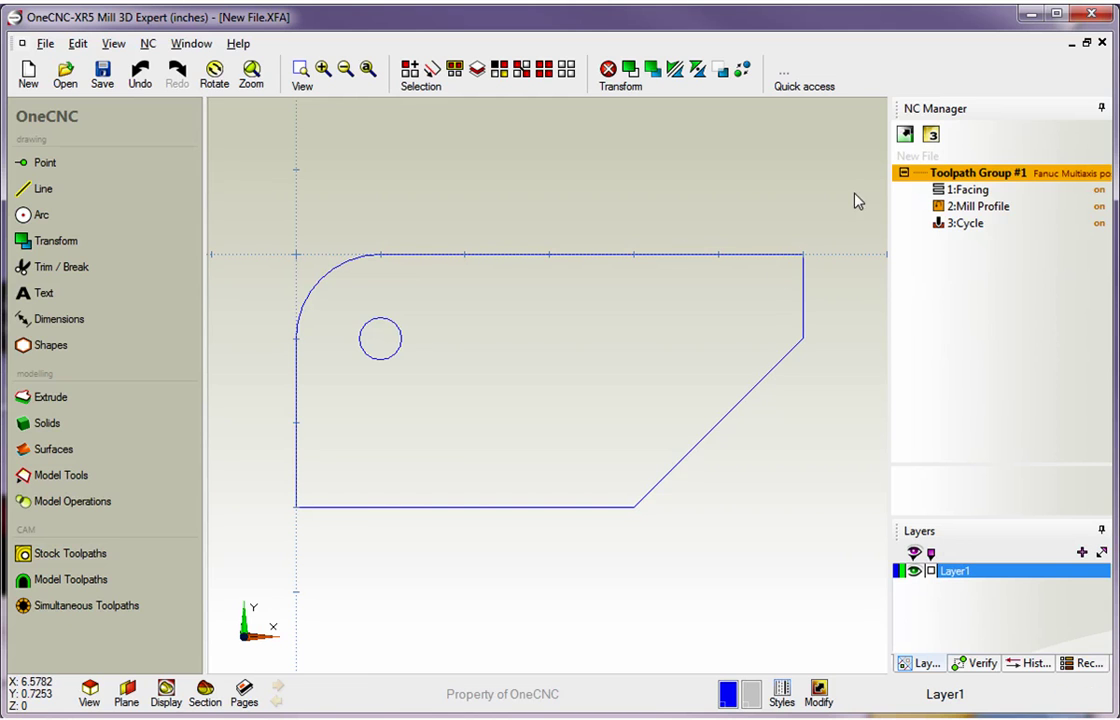
pyautogui.click(970, 190)
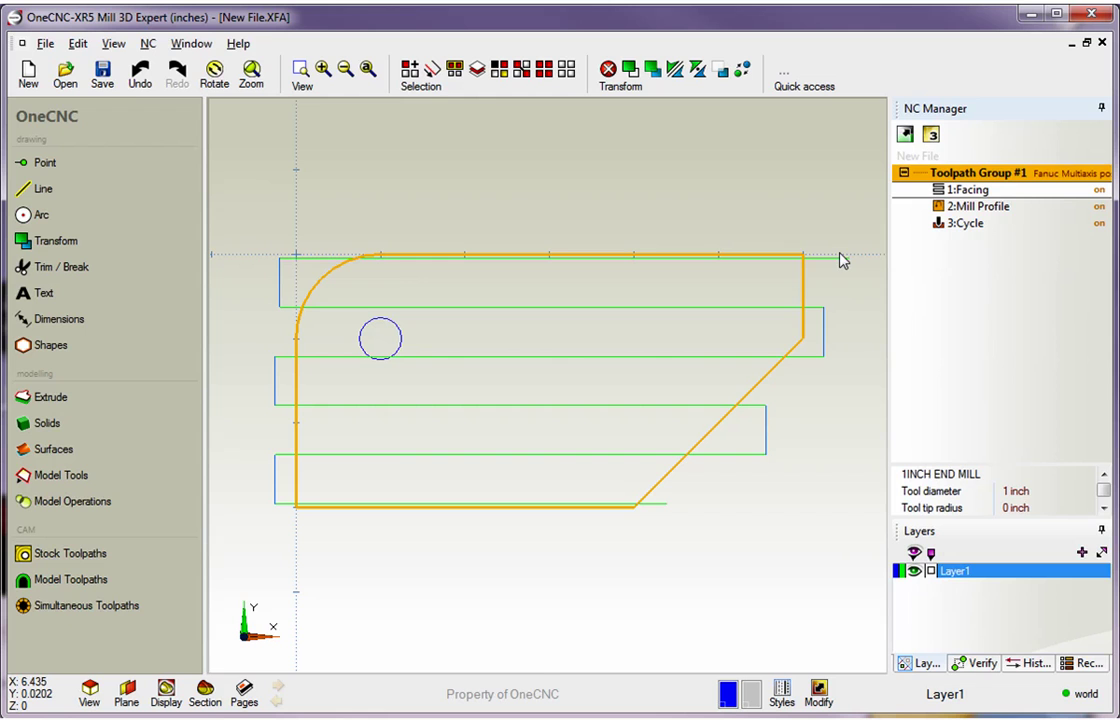
pyautogui.click(968, 206)
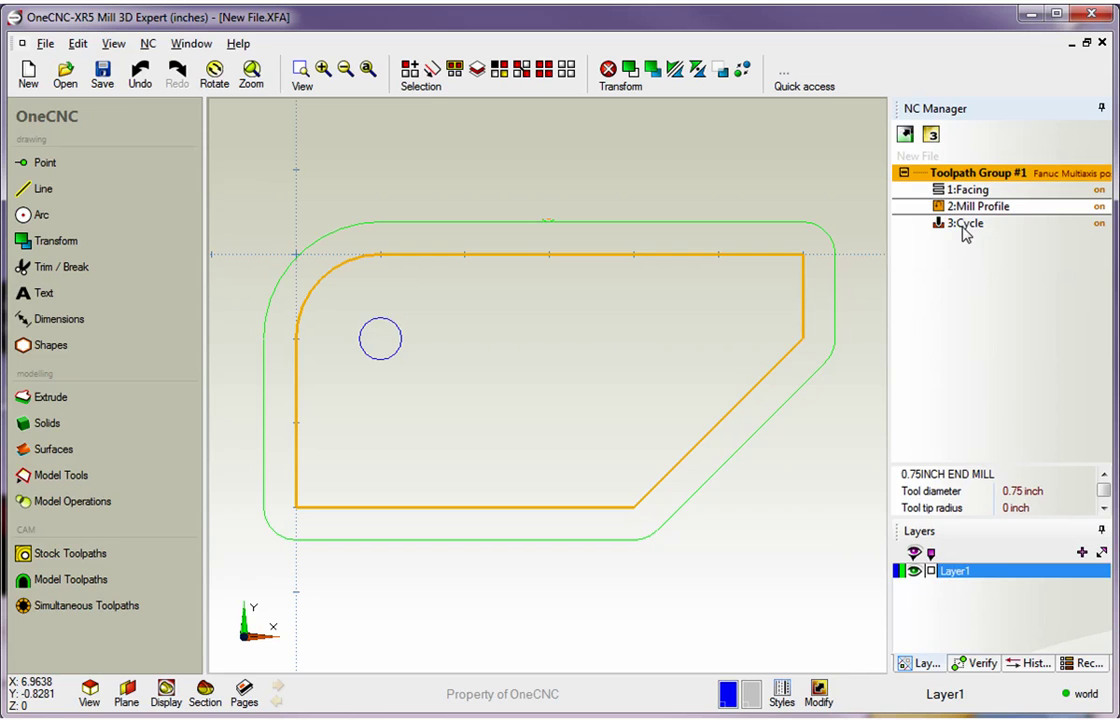
# Step: Step between the Facing and Mill Profile toolpaths and tilt and zoom the part view
pyautogui.press('Up')
pyautogui.press('Down')
pyautogui.press('Up')
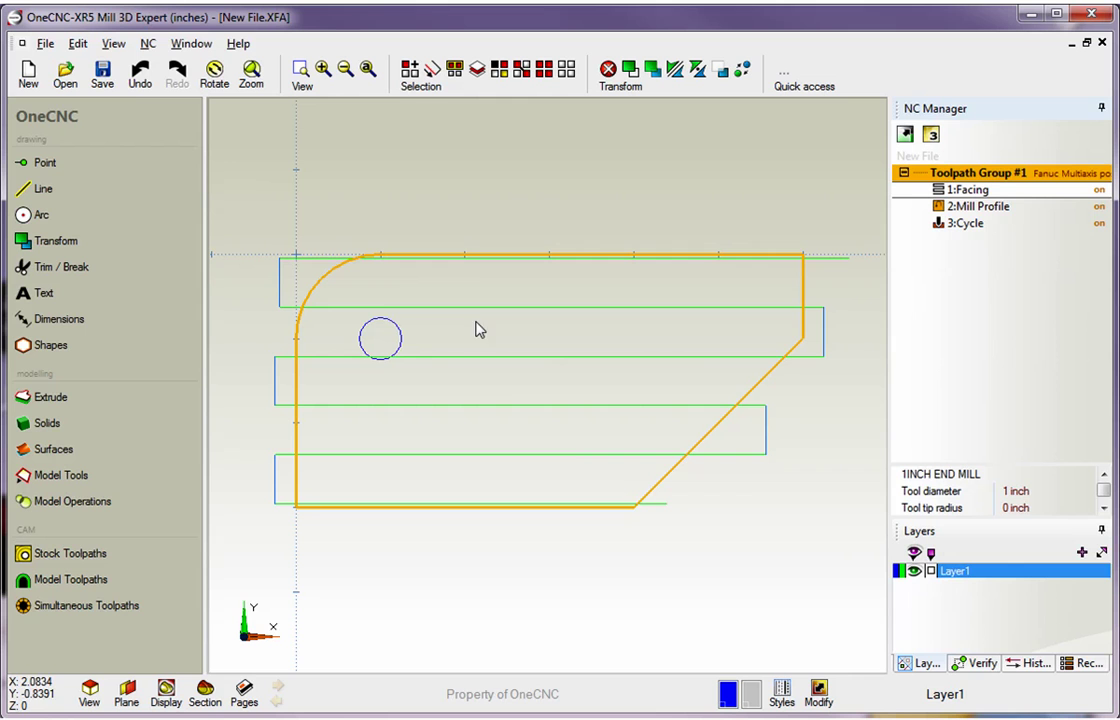
pyautogui.moveTo(570, 447); pyautogui.dragTo(636, 414, button='middle')
pyautogui.scroll(1, 636, 414)
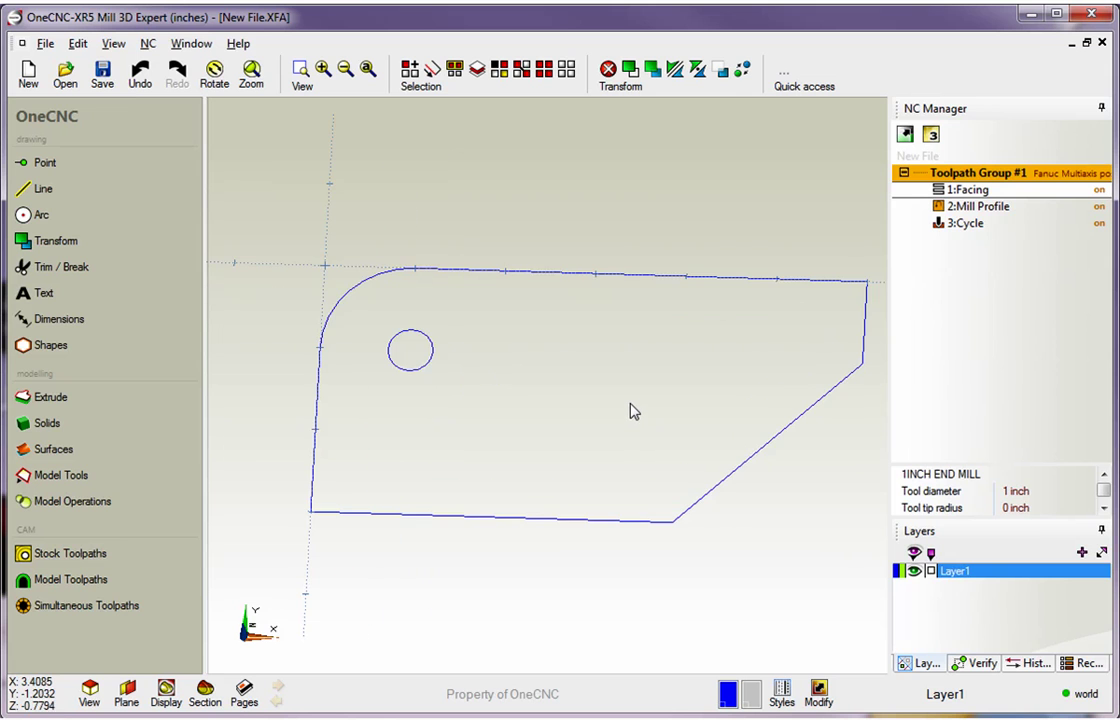
# Step: Display the facing, mill profile and new G83 drilling toolpaths in turn, then clear the display
pyautogui.click(968, 192)
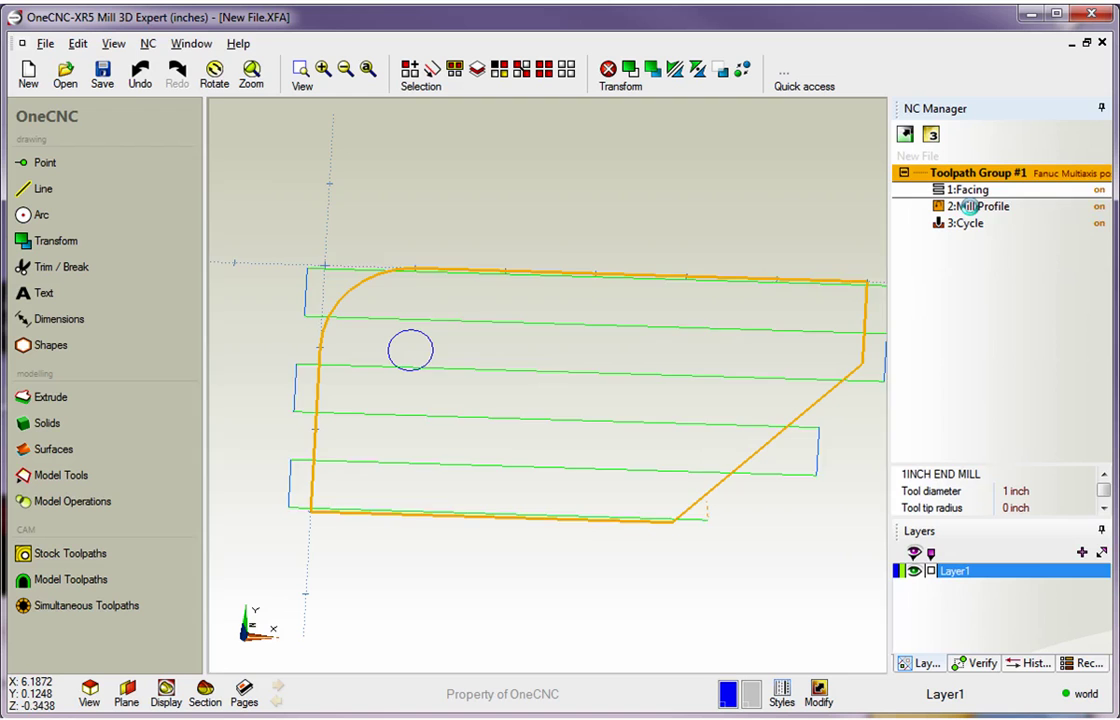
pyautogui.click(968, 206)
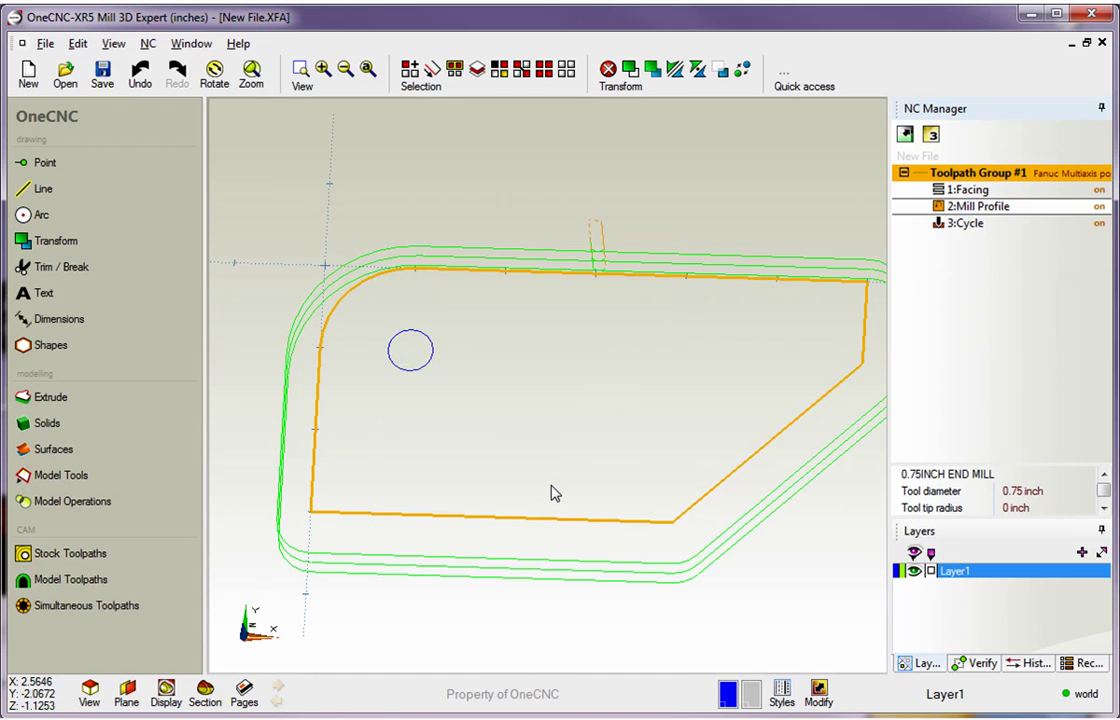
pyautogui.click(975, 225)
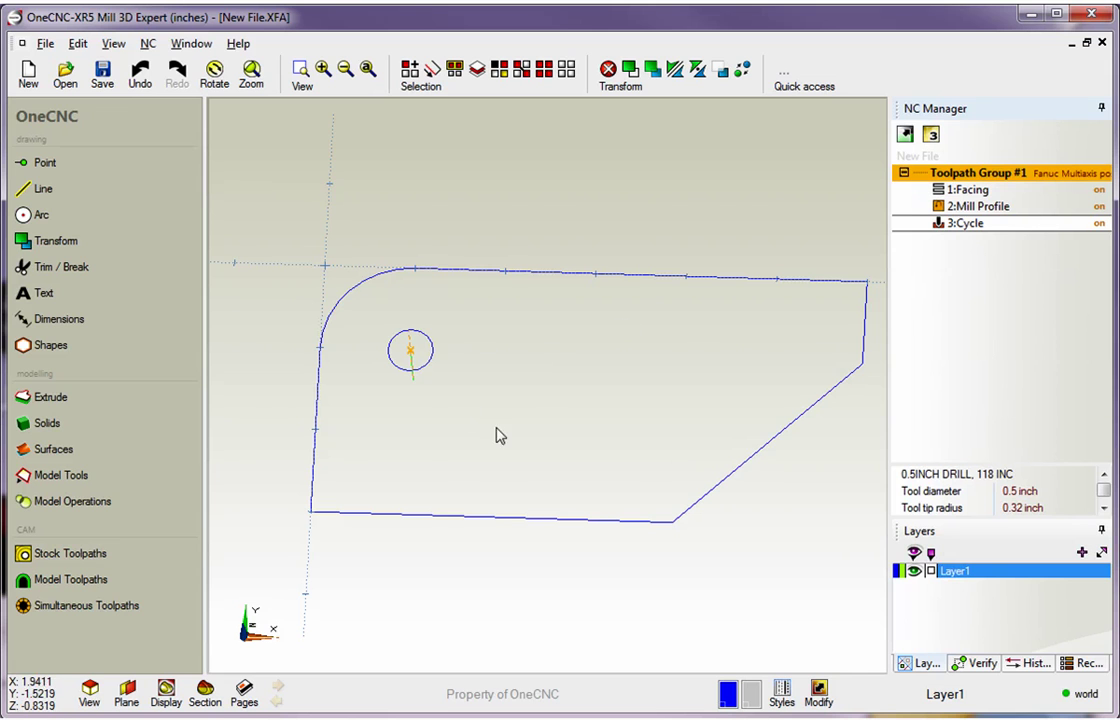
pyautogui.click(965, 203)
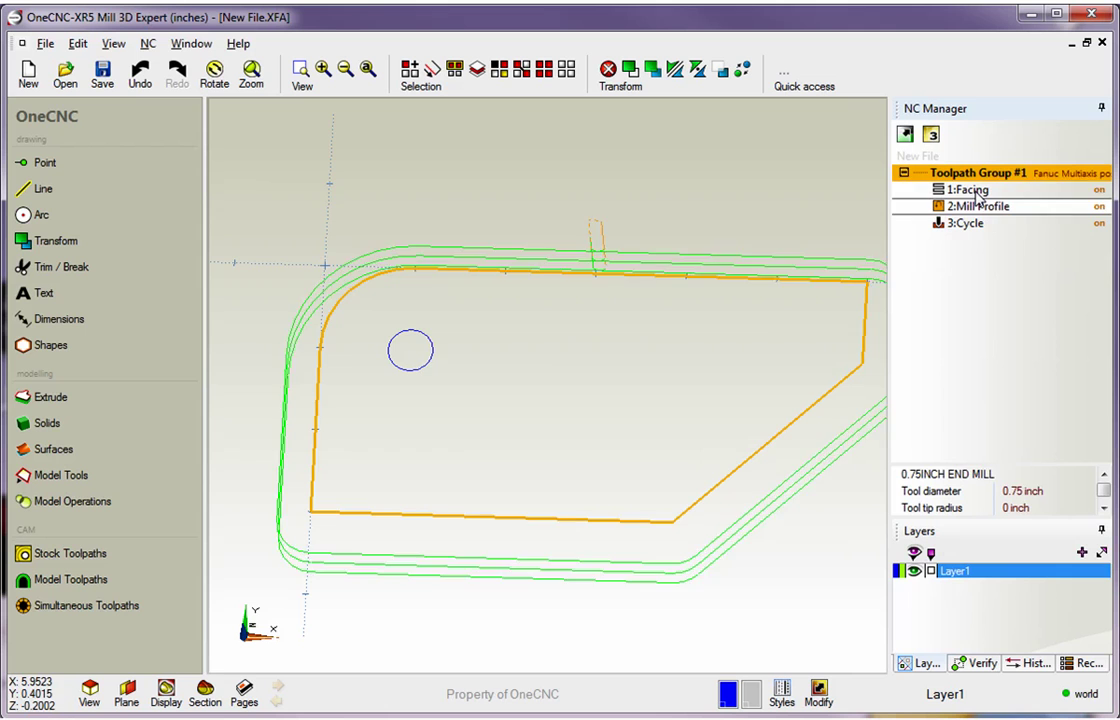
pyautogui.click(970, 190)
pyautogui.click(710, 260)
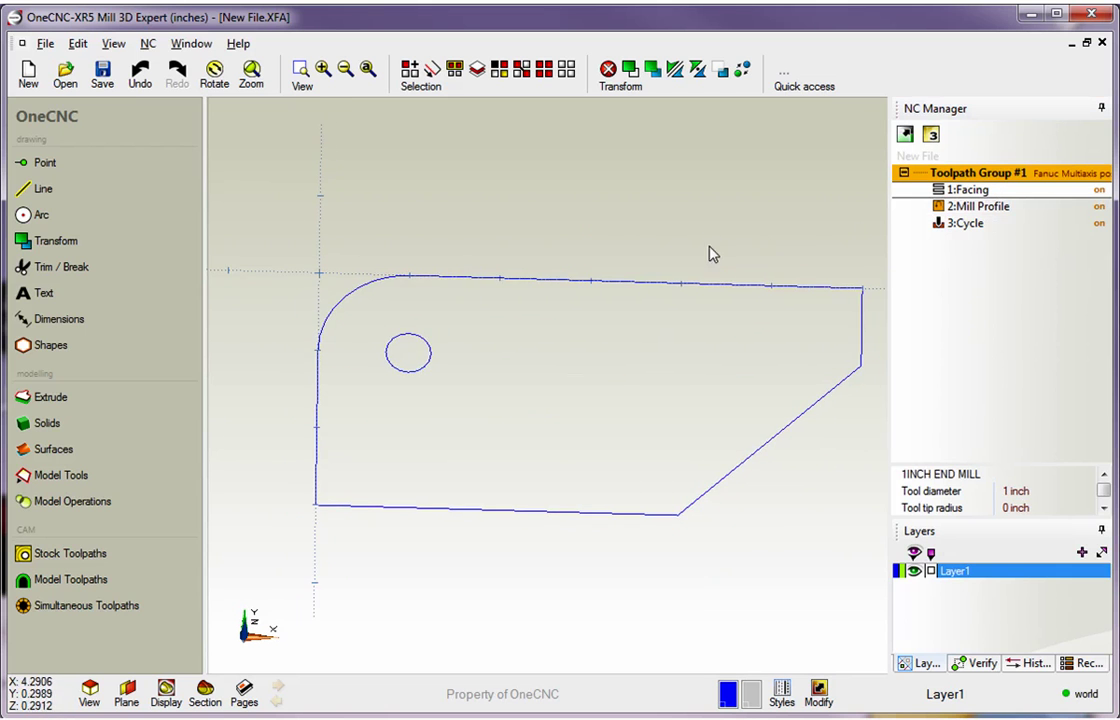
pyautogui.scroll(1, 680, 290)
pyautogui.scroll(-2, 668, 306)
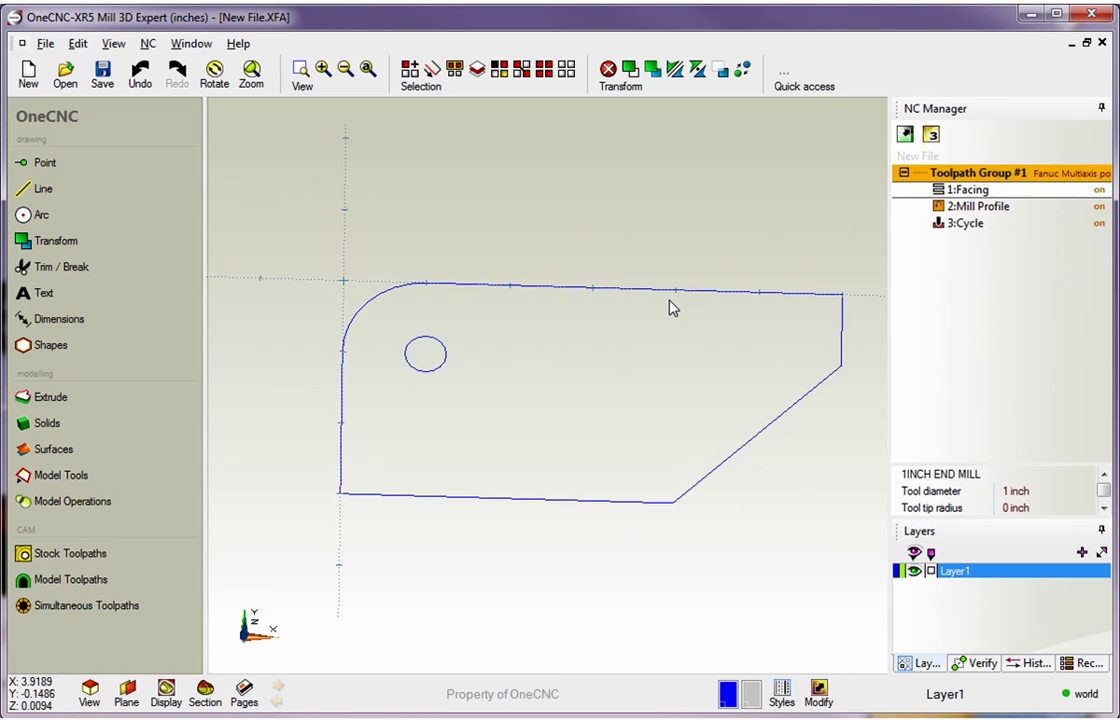